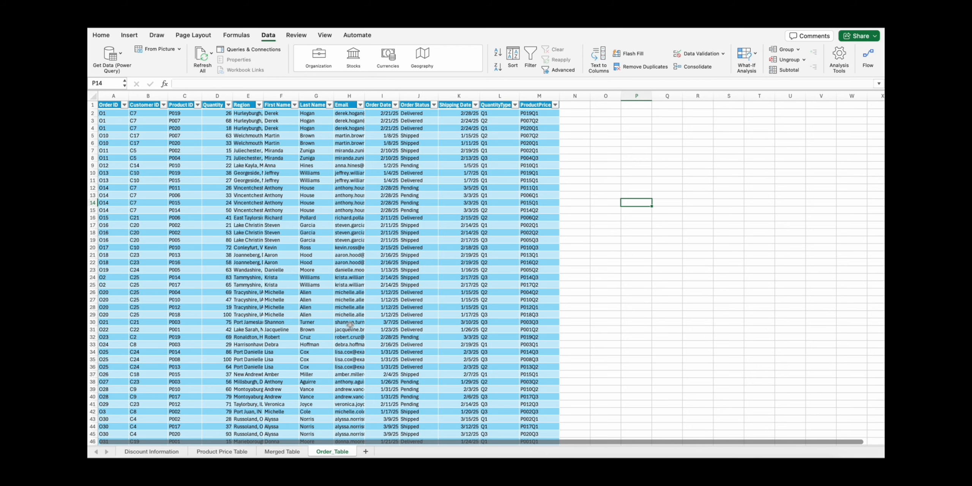
View the Product Price Table and Discount Information sheets of the workbook
left_click(221, 452)
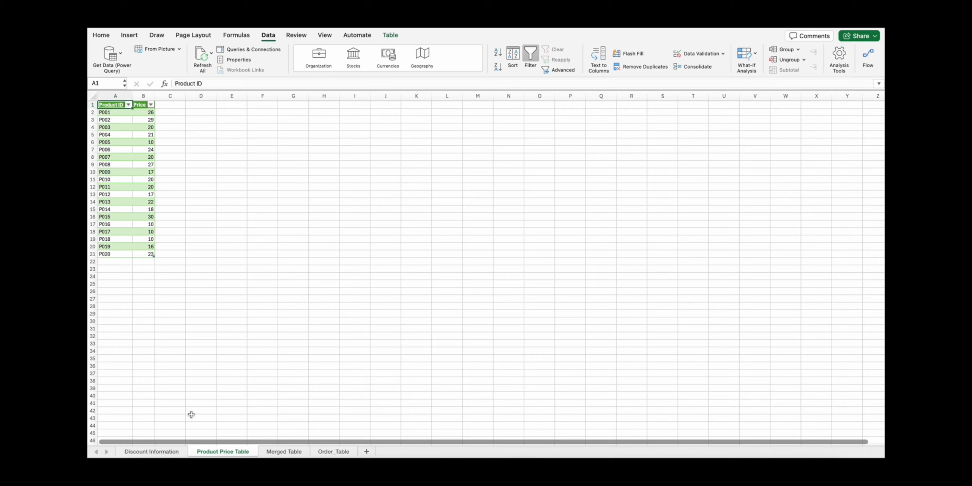
left_click(157, 452)
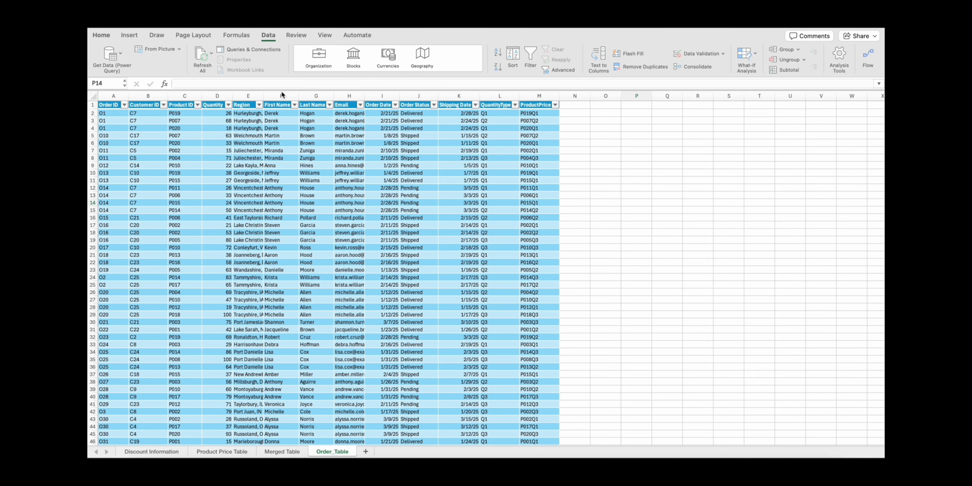
Connect Power Query to the local Excel workbook Final_Dataset.xlsx in the Downloads folder
left_click(267, 36)
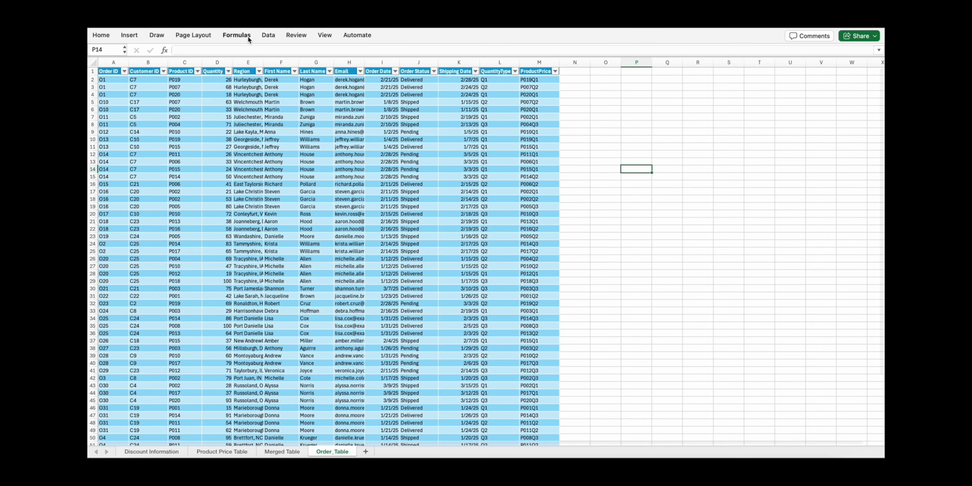
left_click(268, 37)
left_click(122, 54)
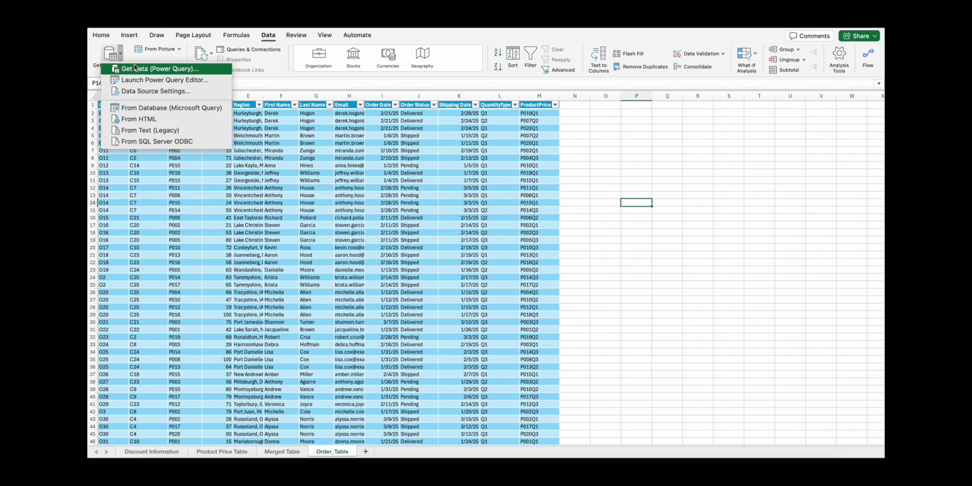
left_click(199, 70)
left_click(296, 154)
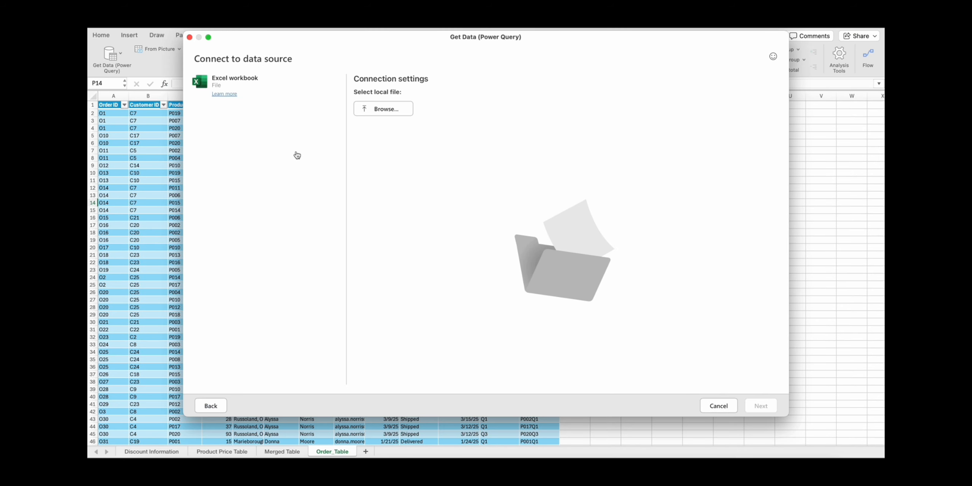
left_click(403, 113)
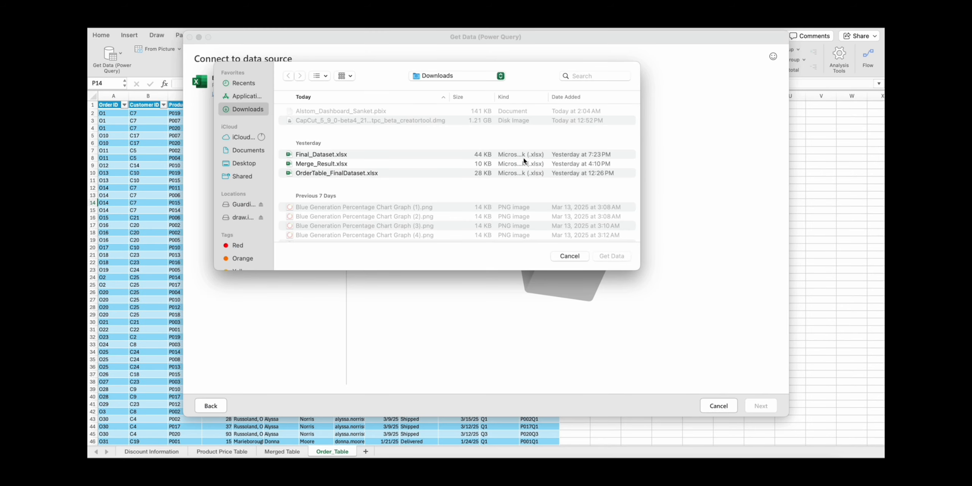
left_click(389, 156)
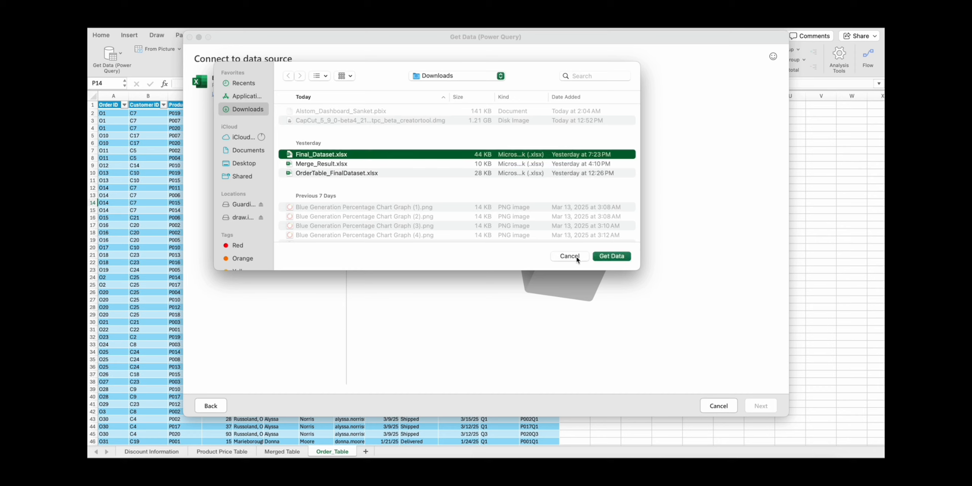
left_click(613, 257)
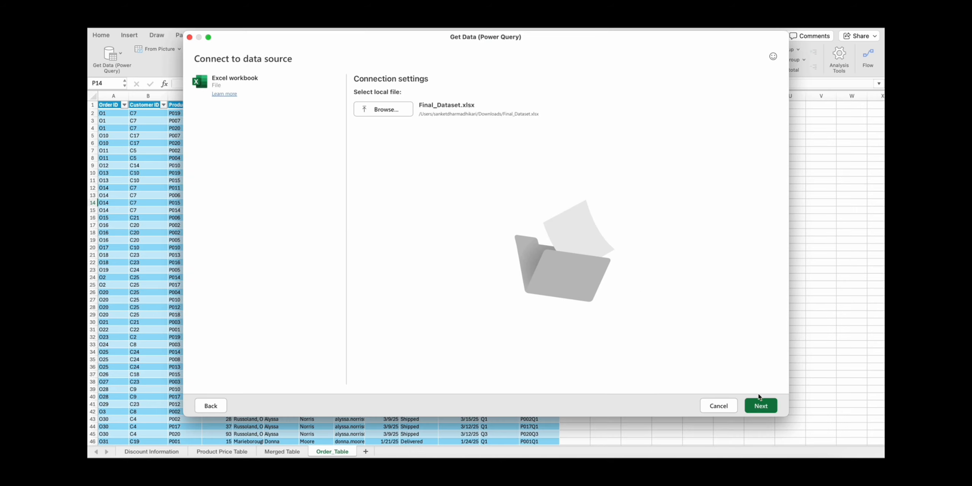
left_click(765, 413)
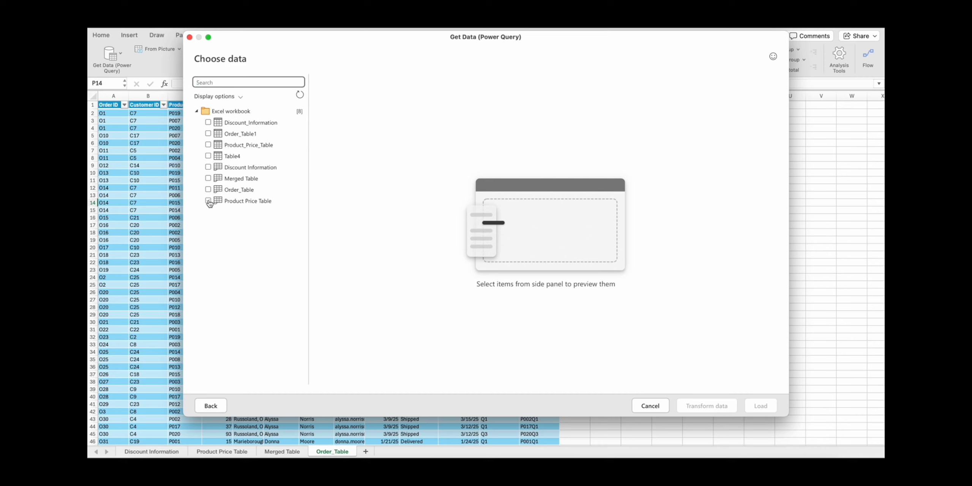
Choose the Discount Information, Order_Table and Product Price Table sheets and bring them into the Power Query Editor for transformation
left_click(208, 168)
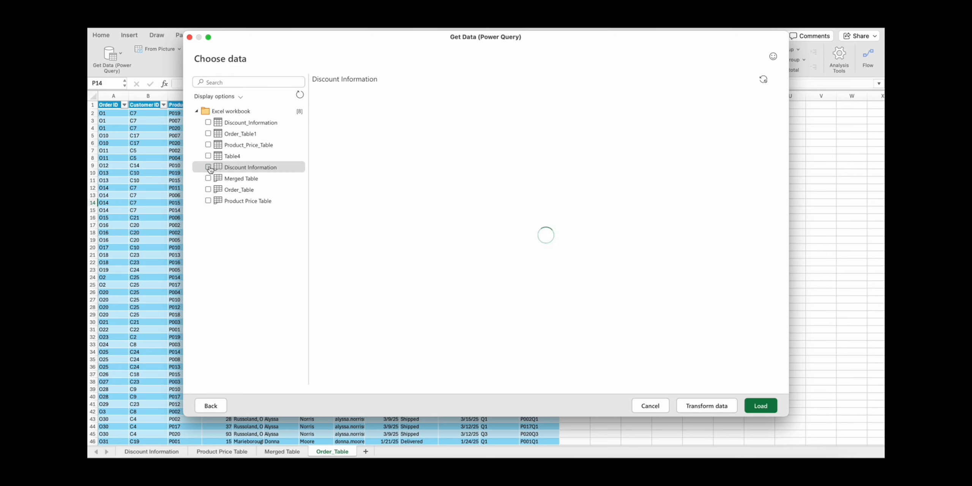
left_click(208, 189)
left_click(208, 201)
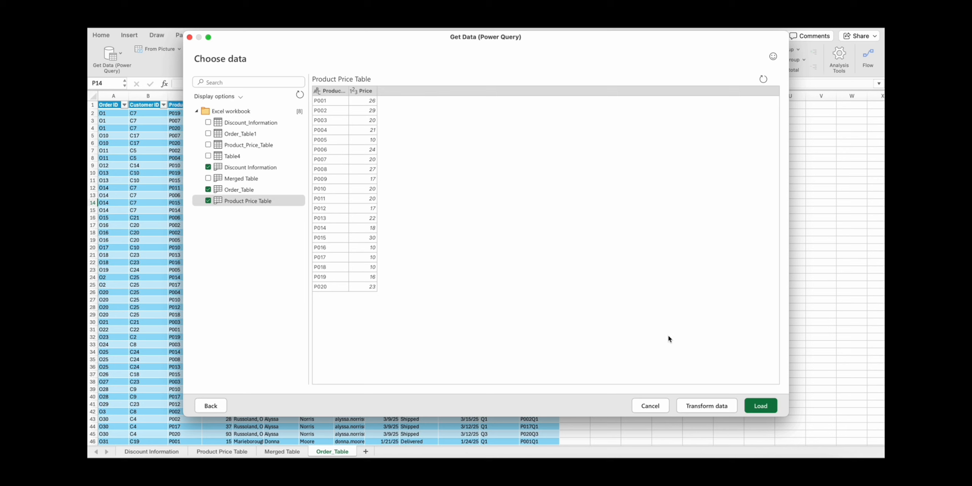
left_click(705, 405)
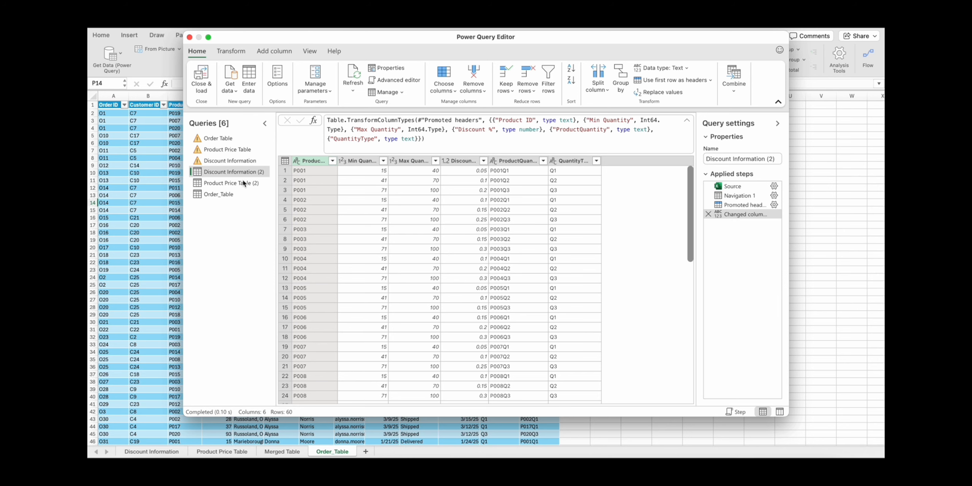
Compare the Order_Table and Product Price Table (2) queries, finishing with Order_Table selected
left_click(237, 194)
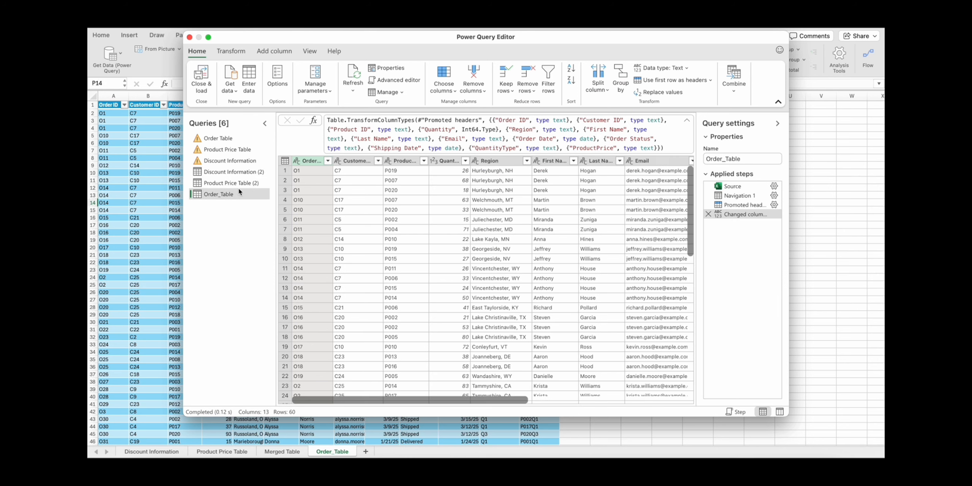
left_click(239, 184)
left_click(250, 195)
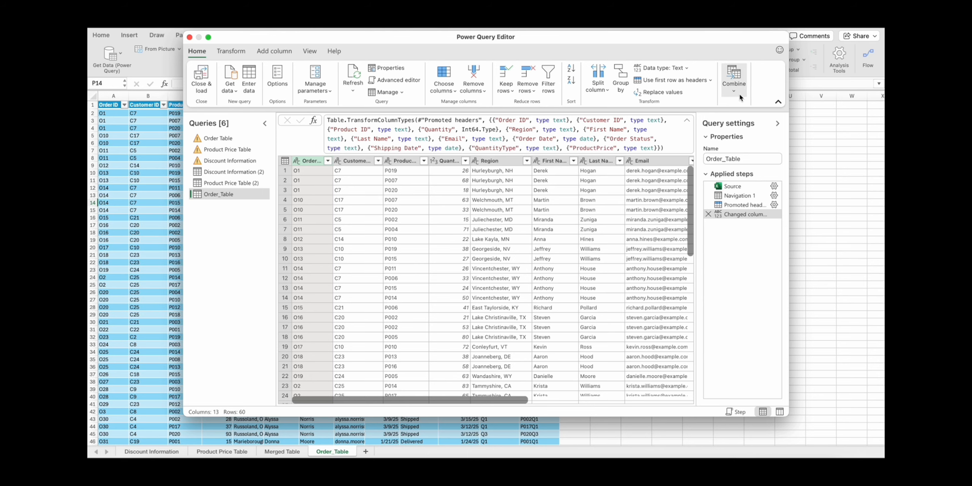
left_click(244, 184)
left_click(242, 194)
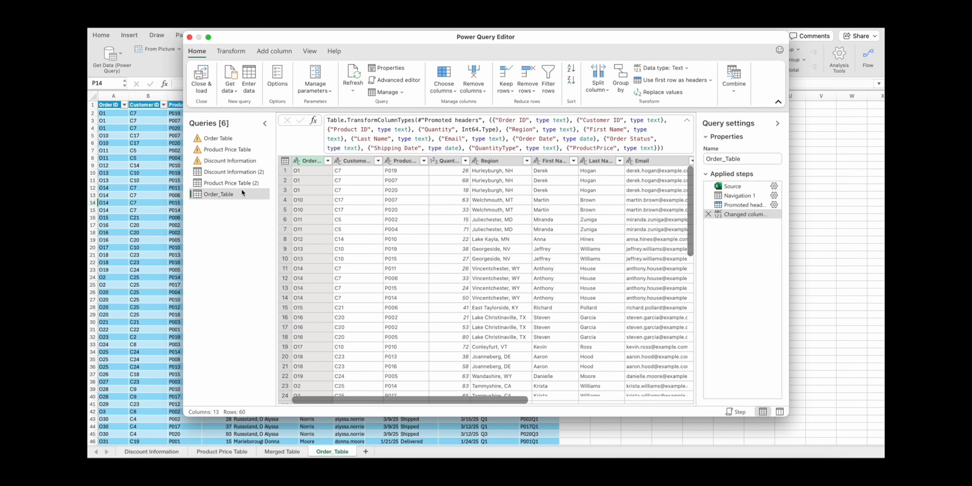
Begin a query merge of Order_Table with Product Price Table (2) as the right table
left_click(739, 94)
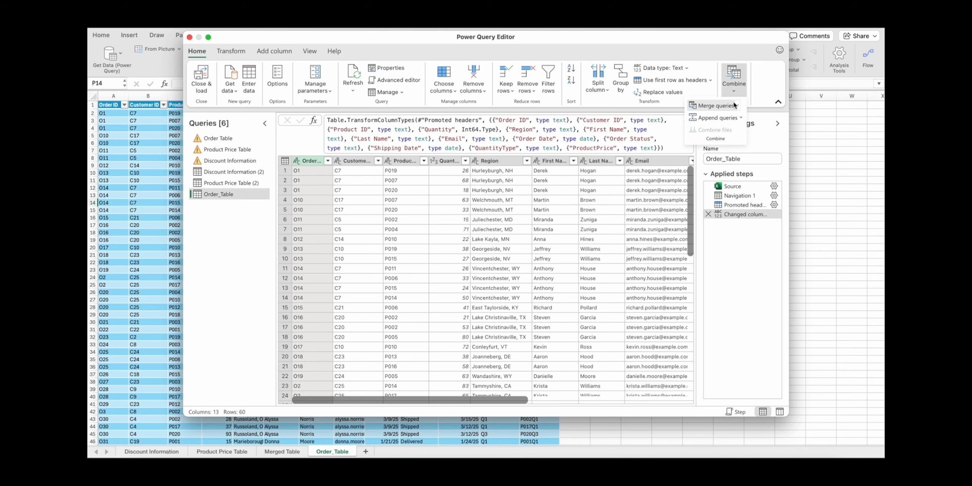
left_click(735, 106)
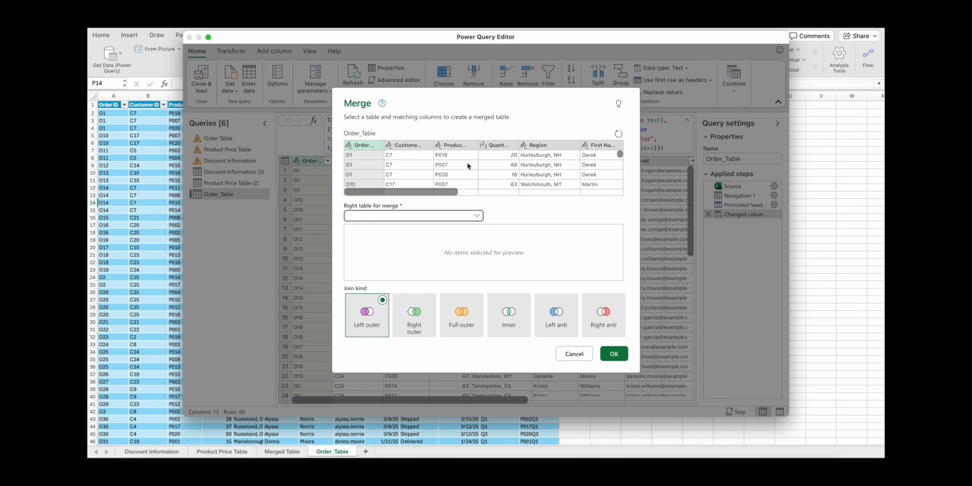
left_click(477, 223)
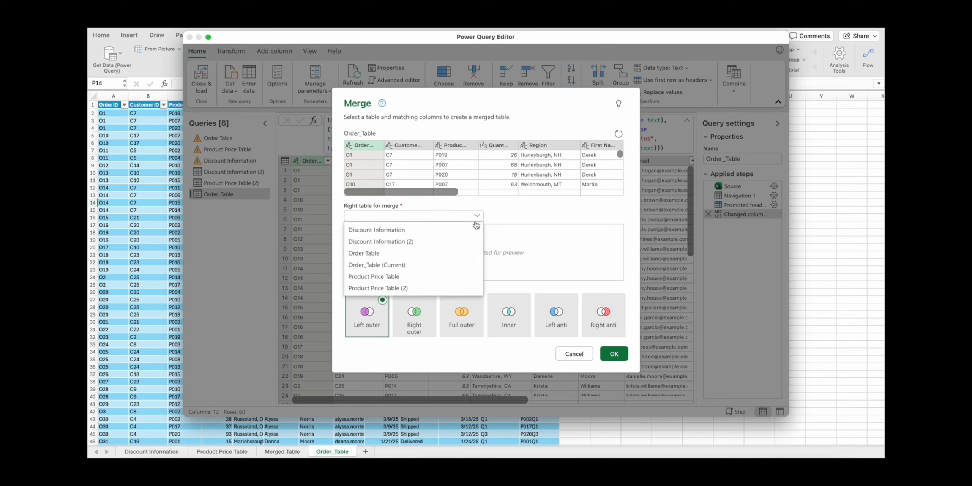
left_click(429, 277)
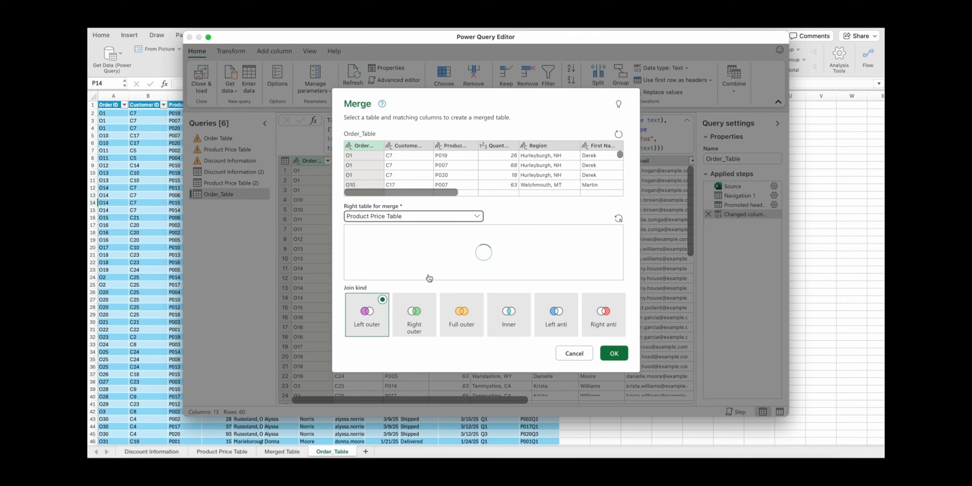
left_click(477, 217)
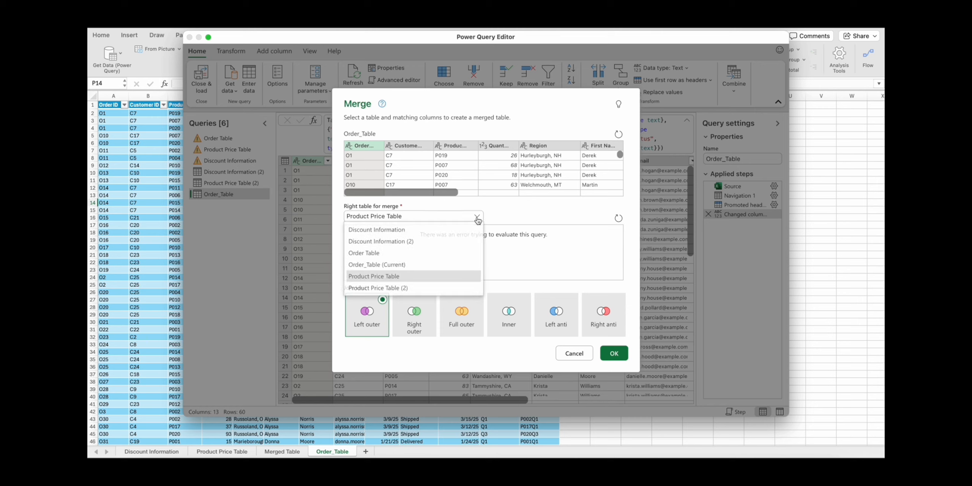
left_click(437, 288)
Match the merge on the Product ID columns of both tables with a left outer join, and cancel the merge
scroll(418, 243, "down", 1)
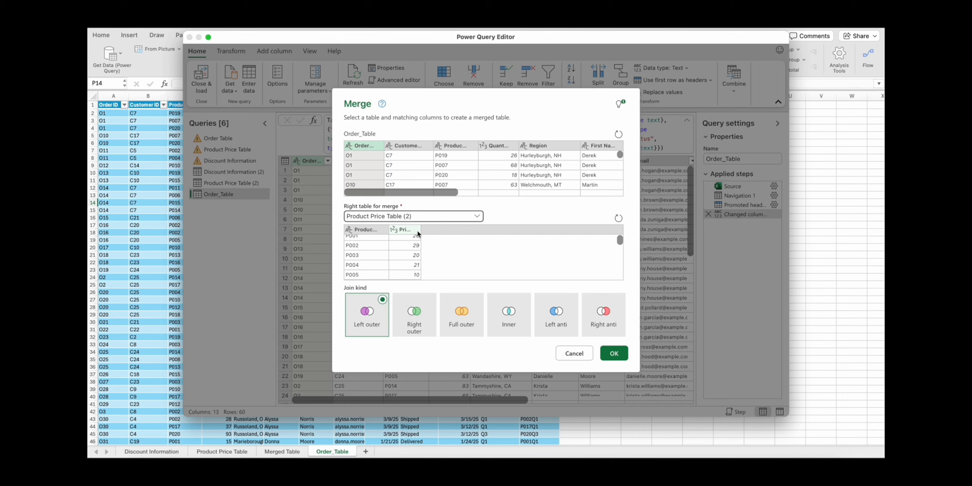
left_click(374, 228)
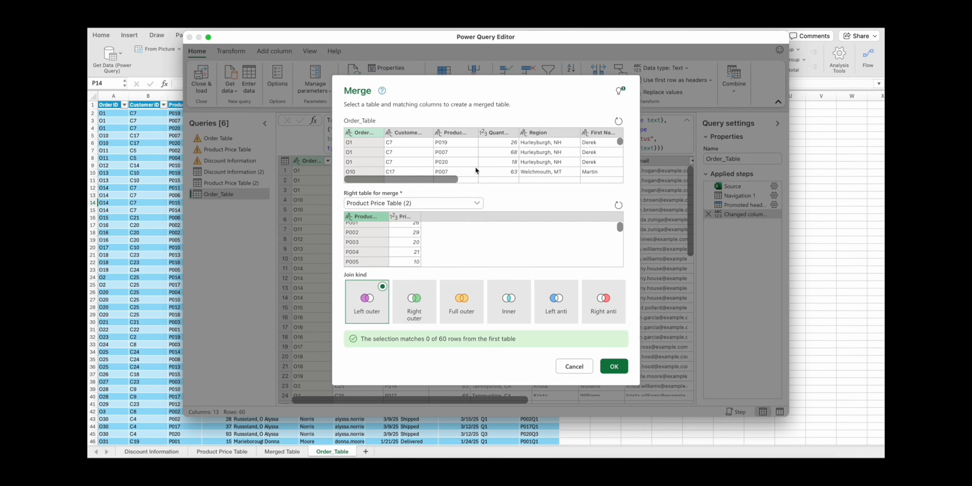
scroll(519, 154, "right", 4)
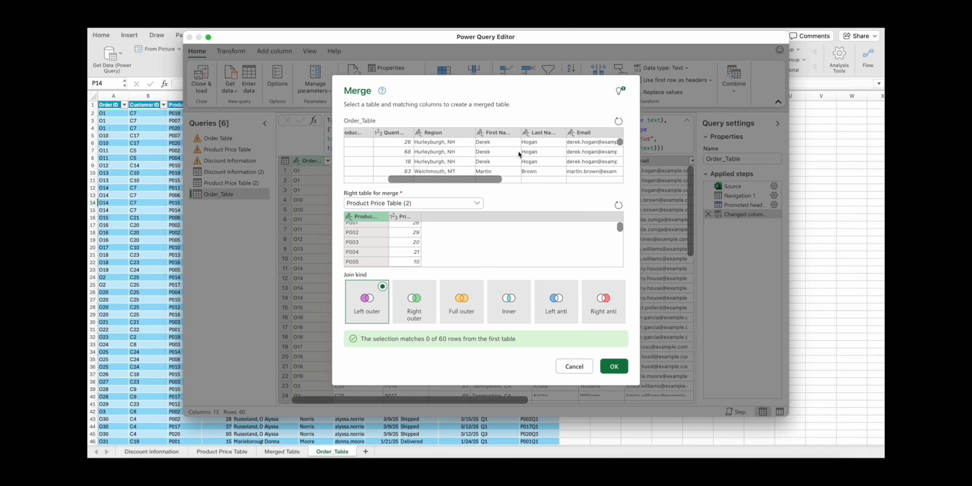
scroll(519, 155, "left", 4)
left_click(453, 135)
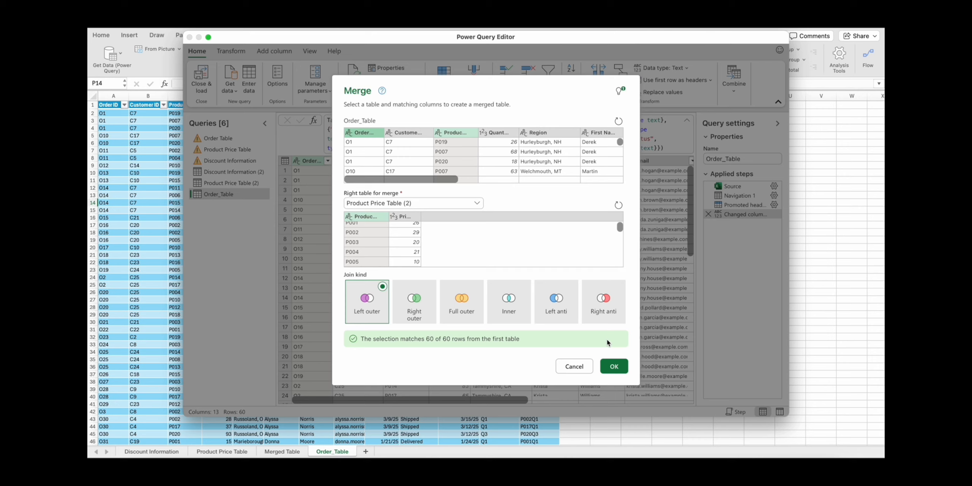
left_click(571, 366)
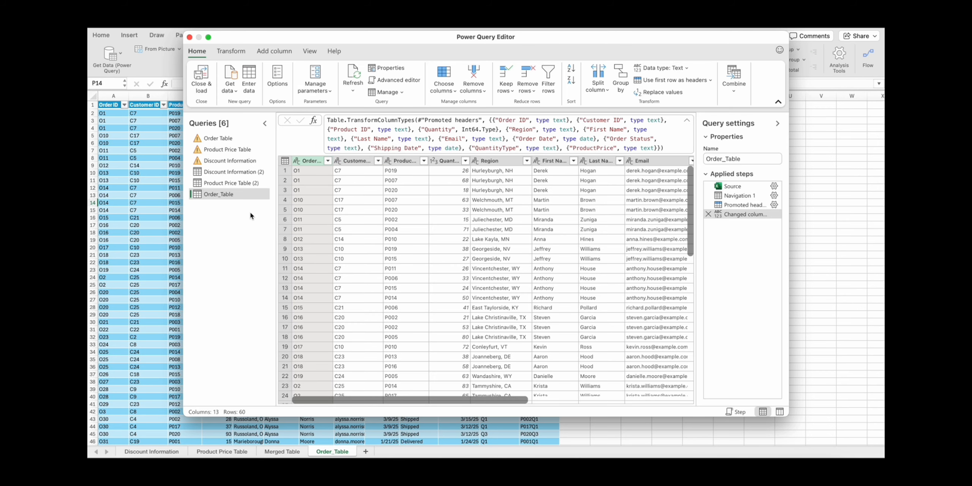
View the Discount Information (2) query
left_click(244, 174)
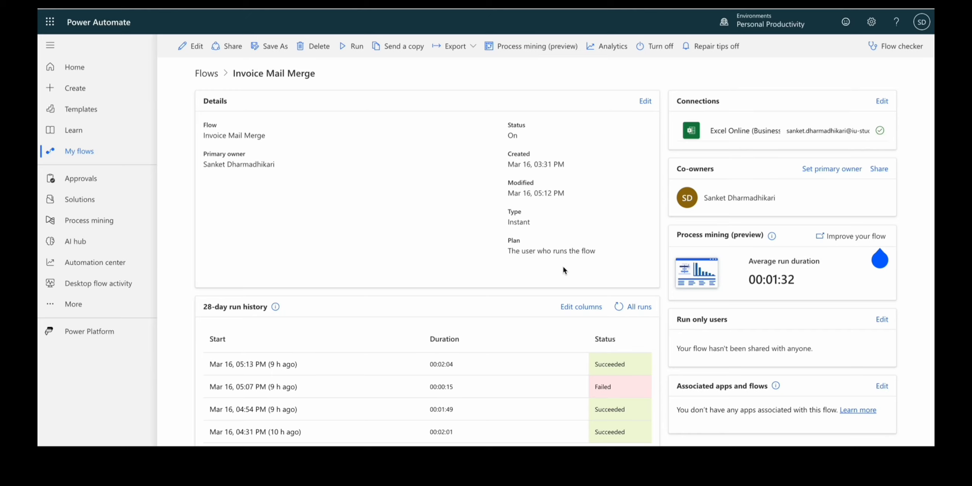
Open the Invoice Mail Merge cloud flow in the flow designer
left_click(109, 155)
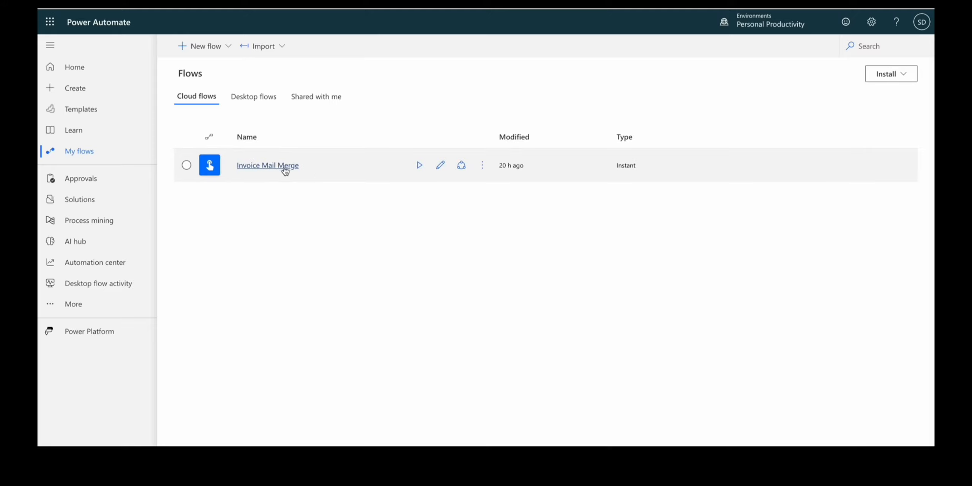
left_click(291, 172)
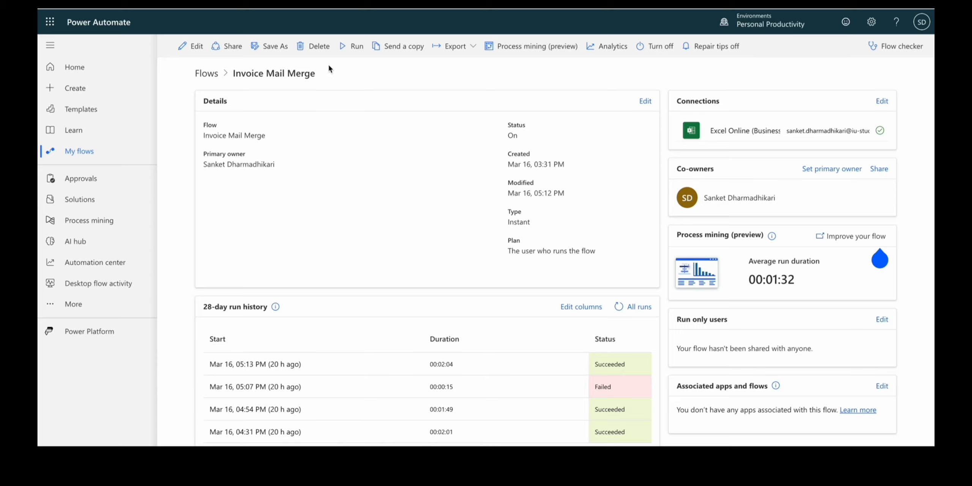
left_click(200, 50)
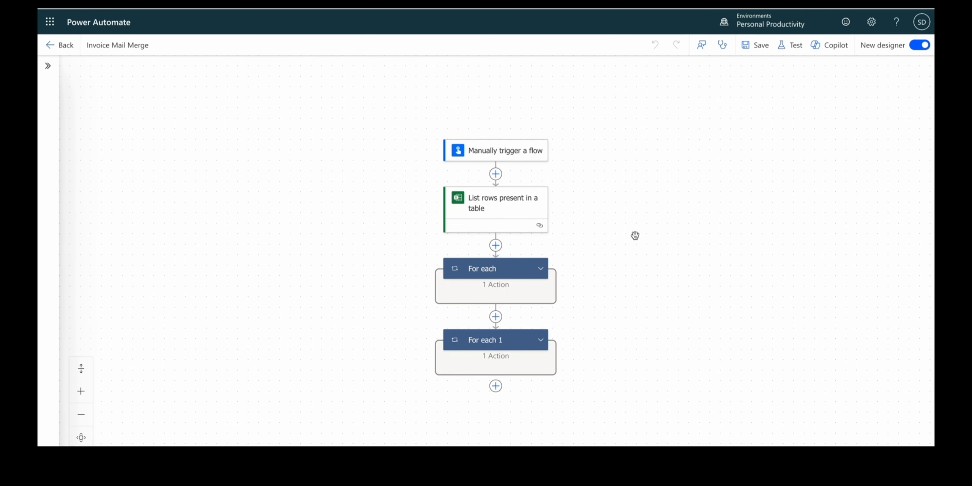
Examine the parameters of the Excel row-listing action and the Send an email (V2) action inside the first For each loop
left_click(537, 210)
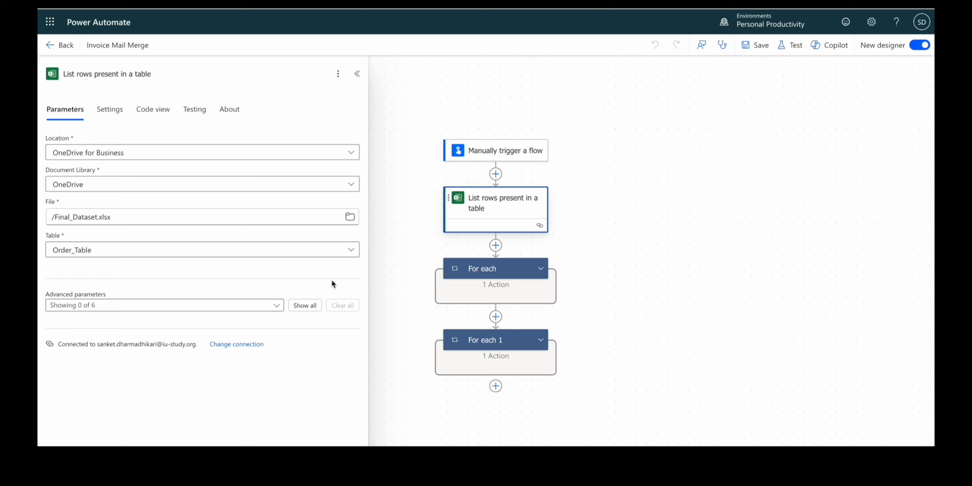
left_click(540, 269)
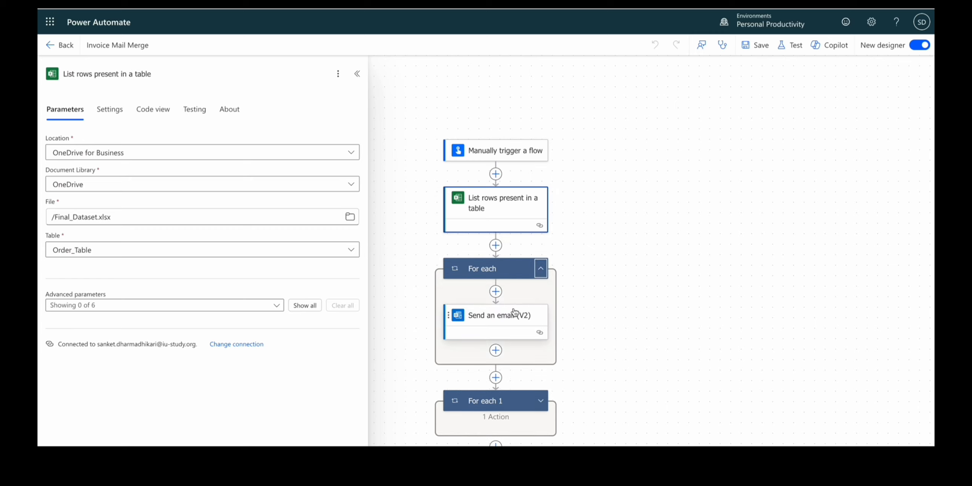
left_click(514, 316)
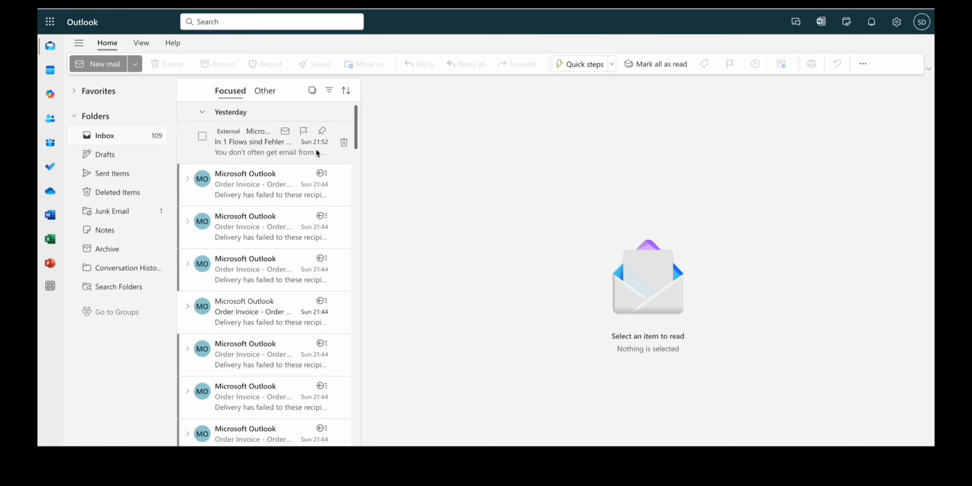
Open the most recent order invoice among the sent emails and examine its greeting, order ID and order status
left_click(132, 177)
left_click(244, 151)
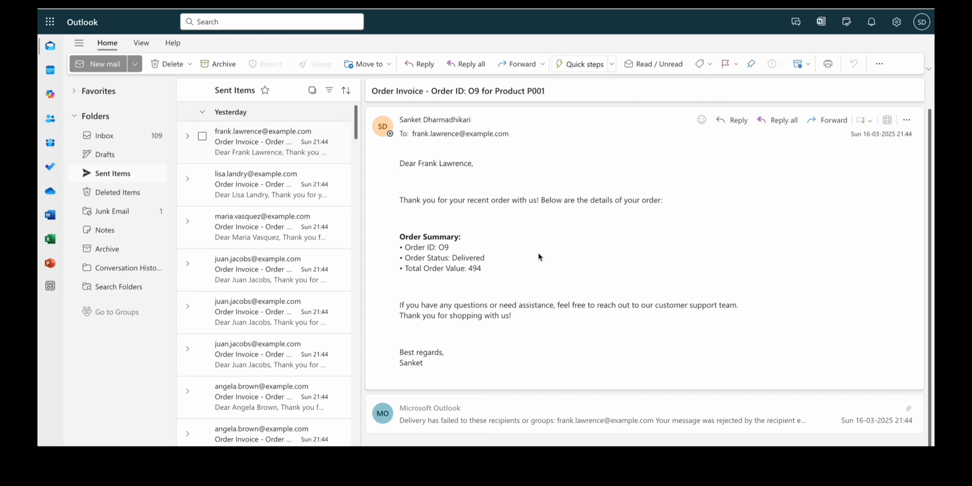
left_click_drag(430, 163, 460, 164)
left_click(459, 163)
left_click_drag(428, 247, 484, 258)
left_click(447, 248)
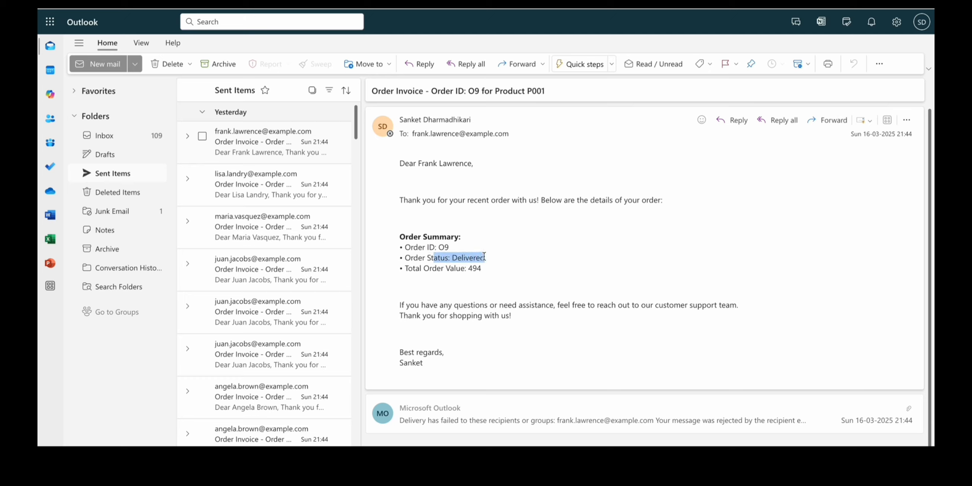
left_click(484, 257)
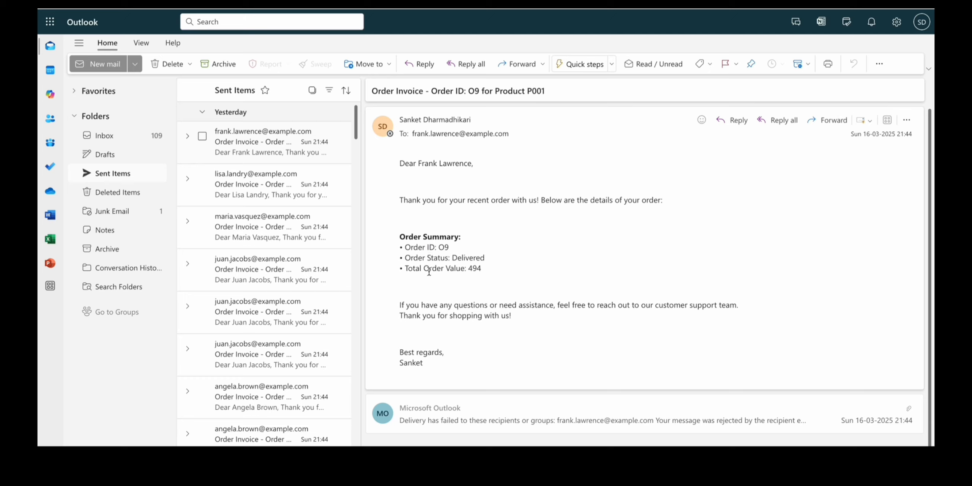
Examine the total order value in the open invoice, and open the third most recent order invoice among the sent emails
left_click_drag(429, 272, 486, 272)
left_click(486, 271)
scroll(246, 253, "down", 2)
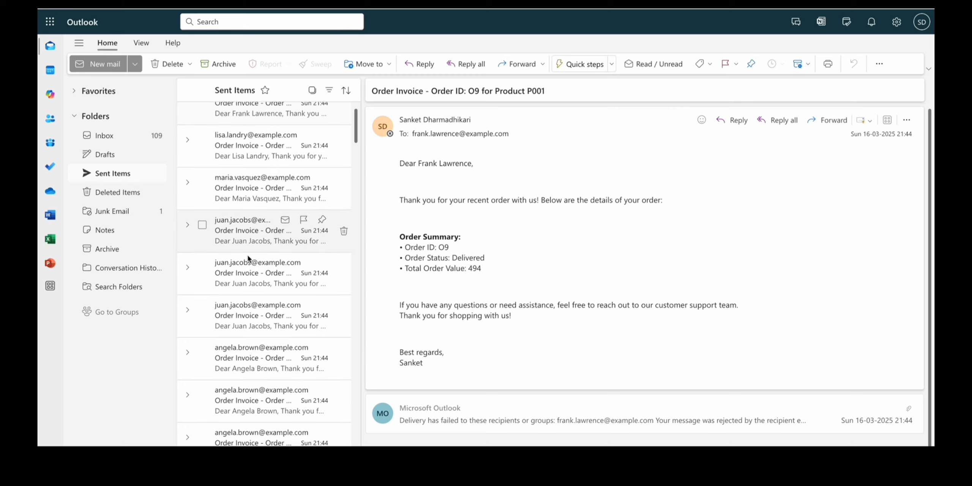
left_click(253, 185)
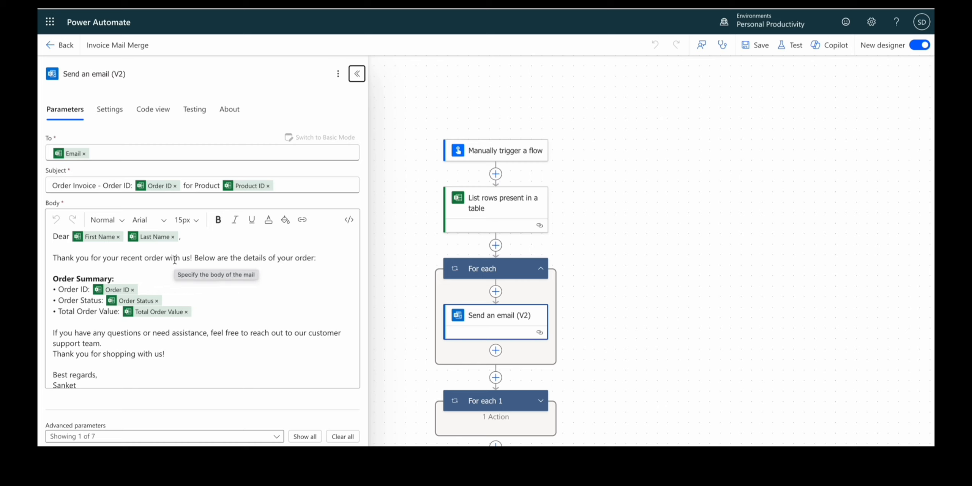
Review the rest of the Send an email (V2) body in the flow and expand the For each 1 loop to show its action
scroll(264, 364, "down", 1)
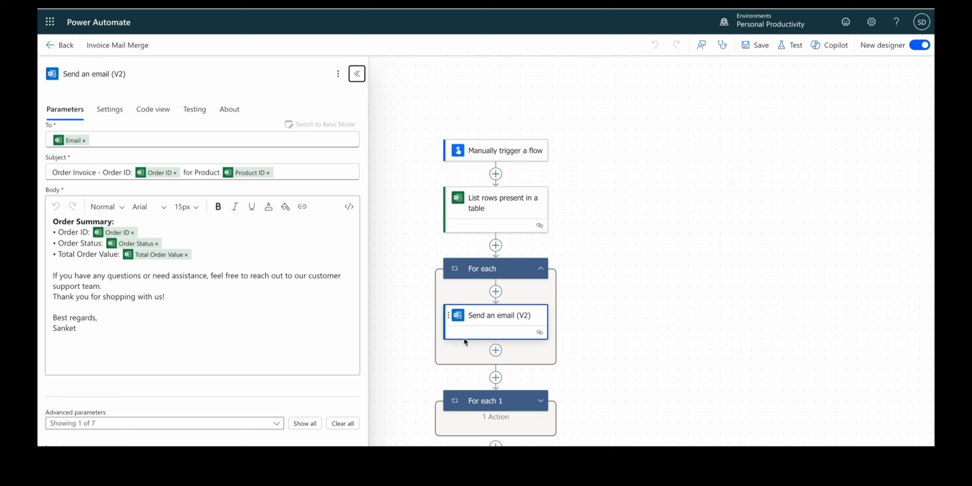
scroll(543, 380, "down", 1)
left_click(543, 376)
scroll(586, 379, "down", 1)
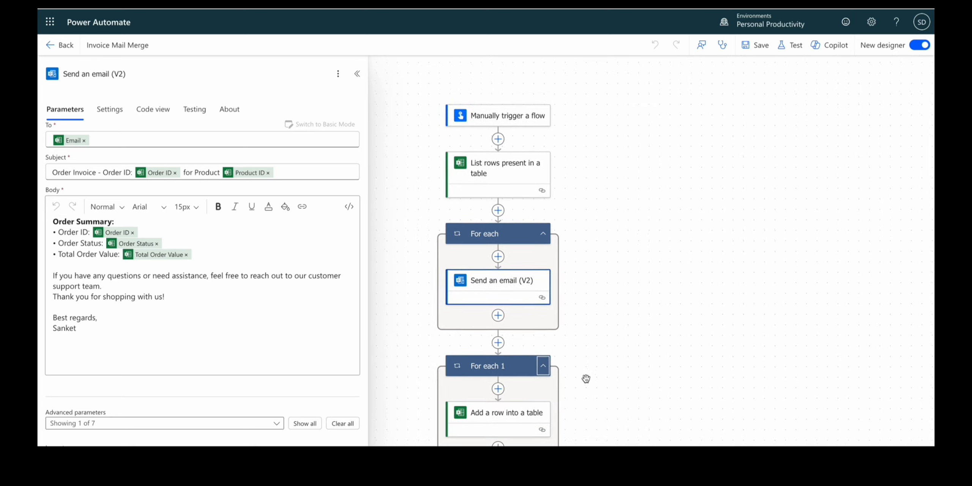
scroll(586, 378, "down", 1)
scroll(621, 383, "down", 1)
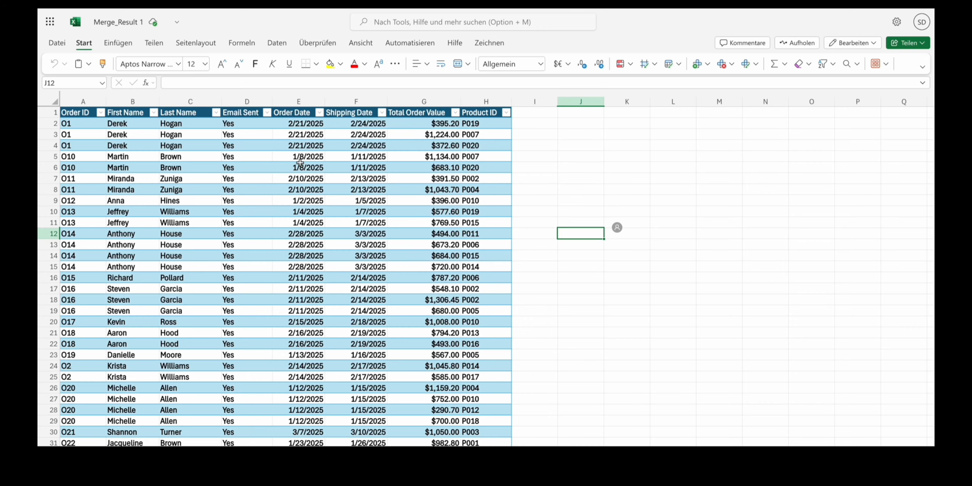
Look through all order rows in the Merge_Result 1 workbook, including the Email Sent, date and Total Order Value columns
scroll(296, 247, "down", 7)
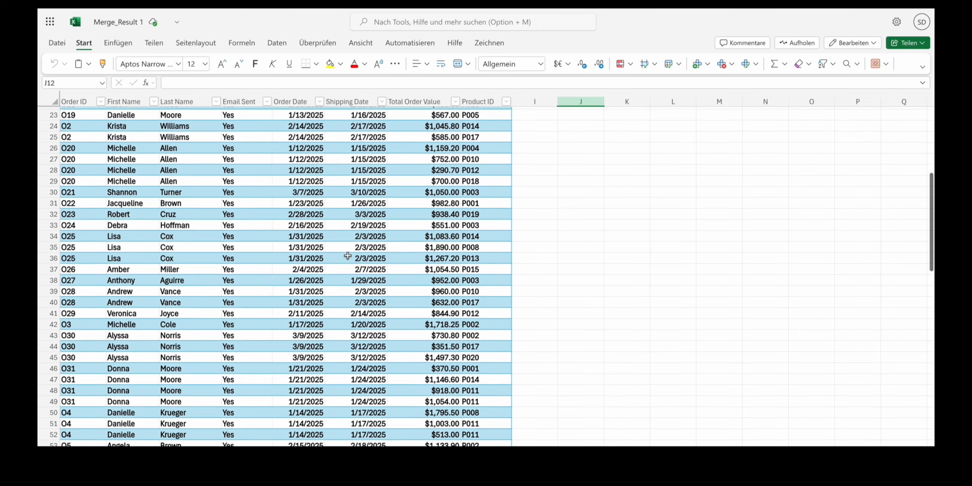
scroll(348, 255, "down", 5)
scroll(348, 256, "up", 13)
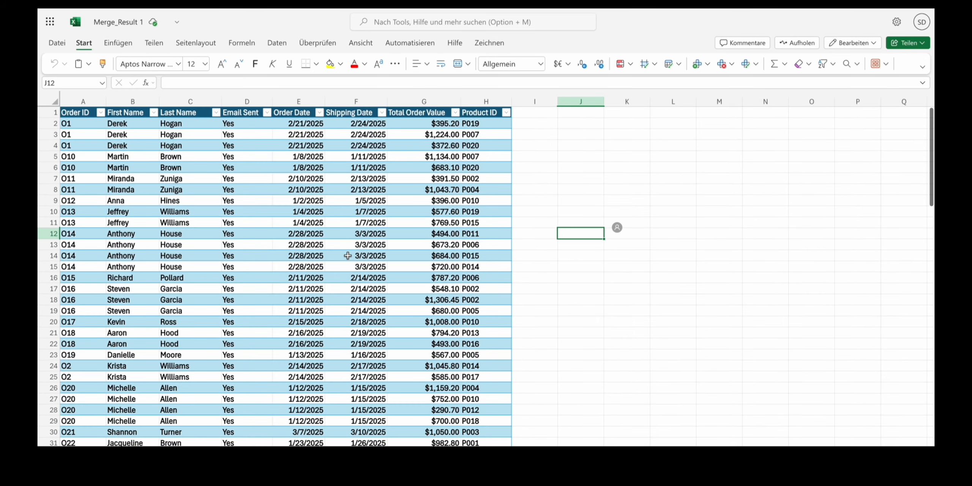
scroll(348, 255, "down", 13)
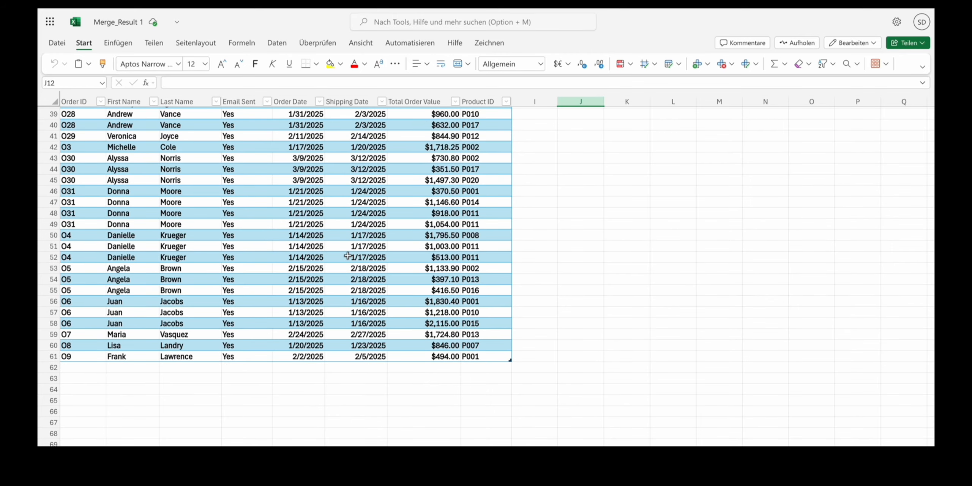
scroll(348, 255, "up", 13)
scroll(348, 256, "down", 8)
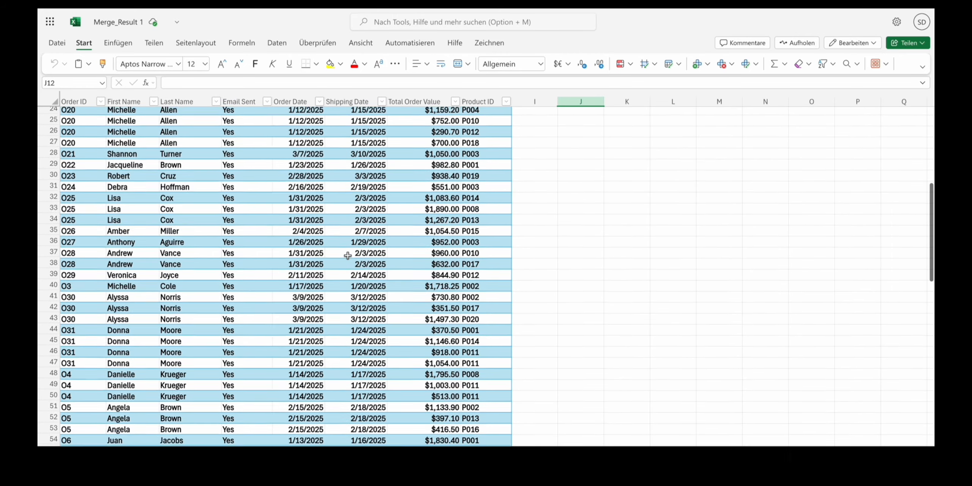
scroll(348, 255, "down", 2)
scroll(348, 255, "up", 10)
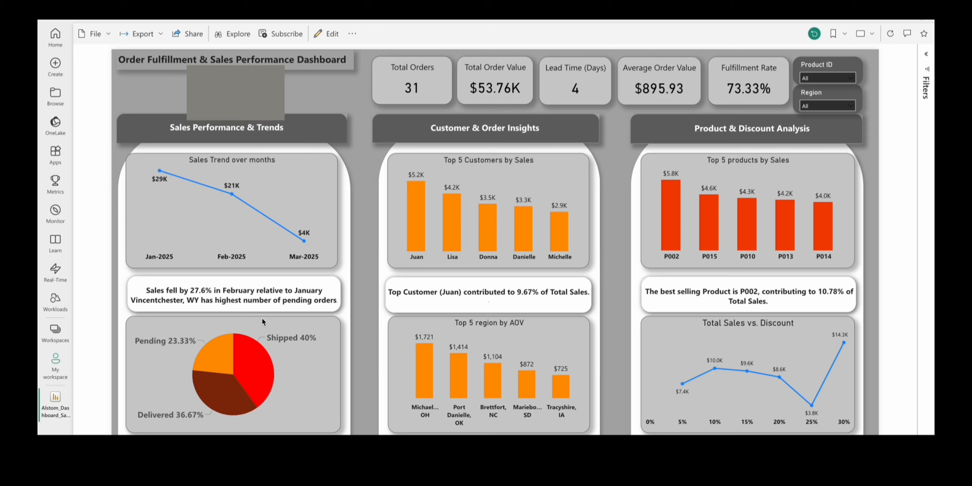
Inspect the data points of the Sales Trend over months chart and the slices of the order status pie chart on the sales dashboard
mouse_move(297, 233)
mouse_move(286, 249)
mouse_move(313, 240)
mouse_move(225, 390)
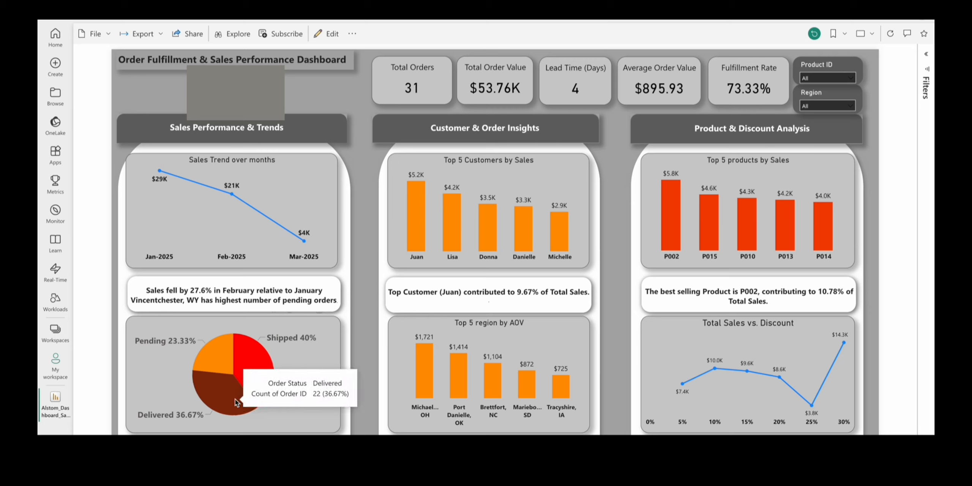
mouse_move(226, 365)
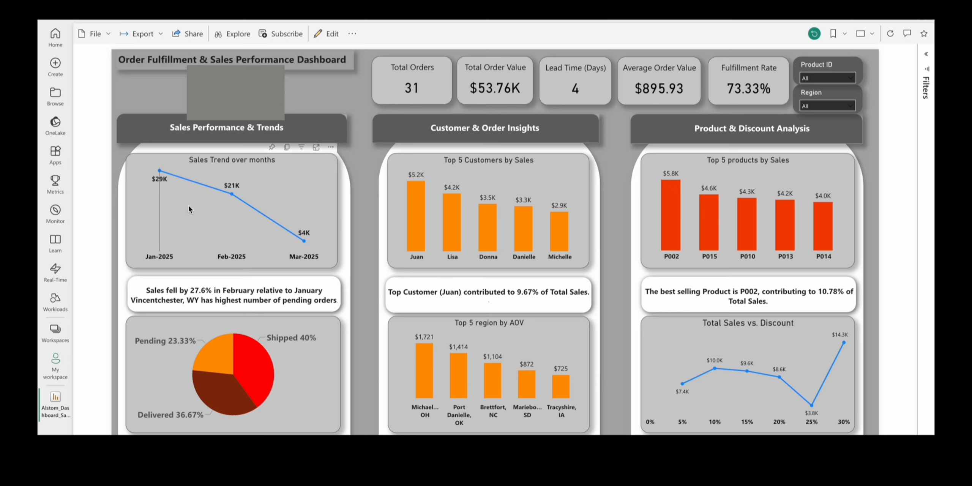
mouse_move(220, 214)
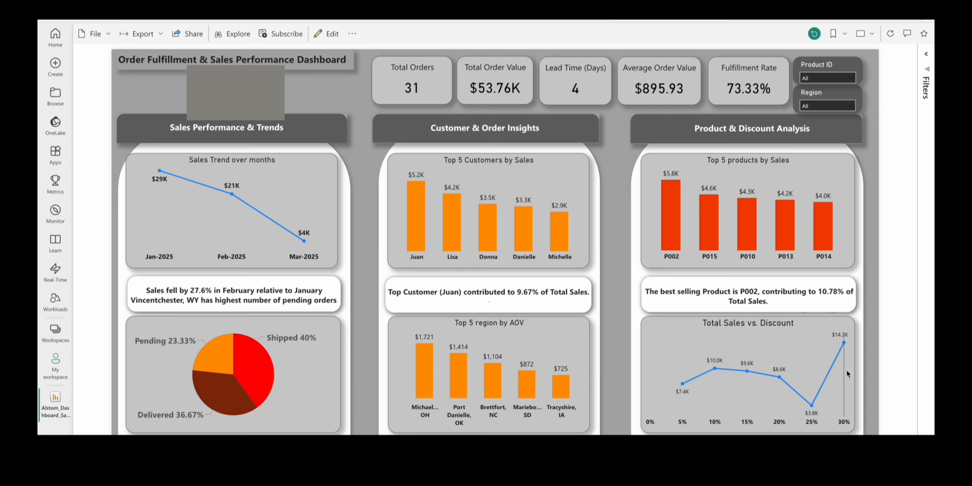
Inspect the Total Sales vs. Discount chart's values at discount levels including 30% and 25%
mouse_move(844, 411)
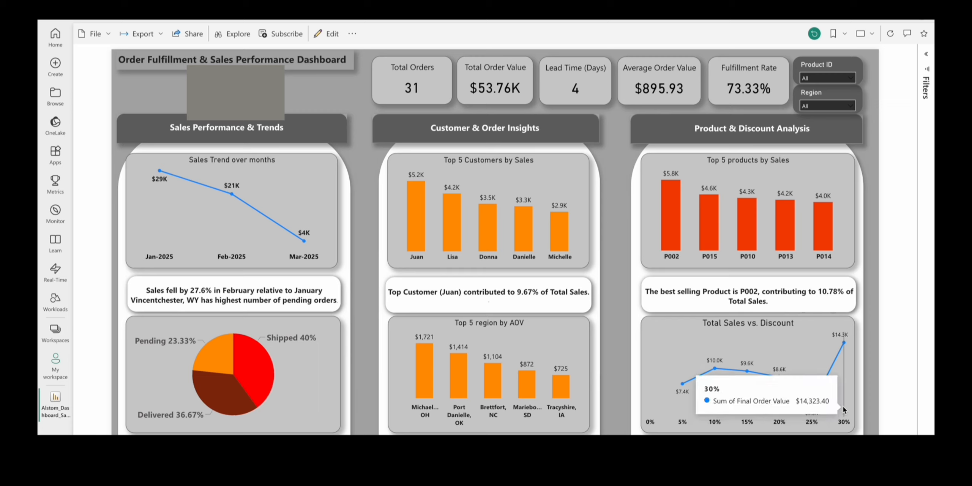
mouse_move(808, 366)
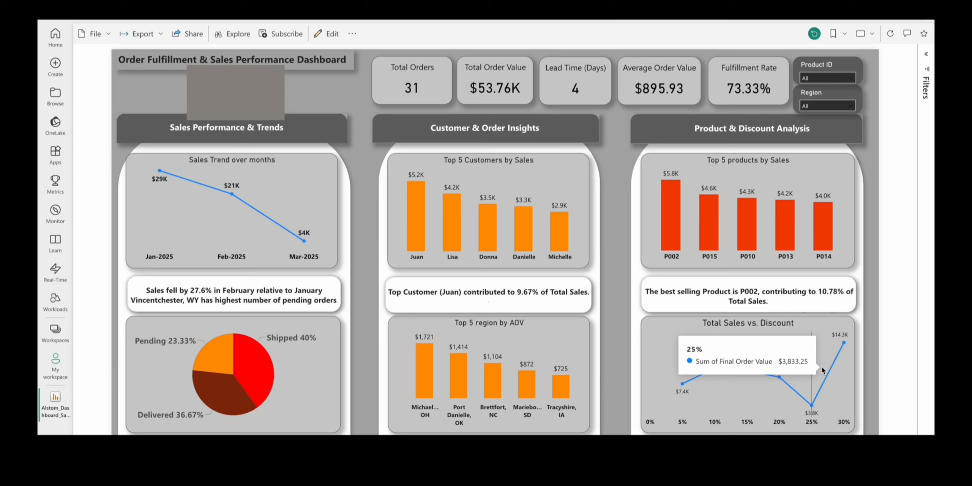
mouse_move(722, 382)
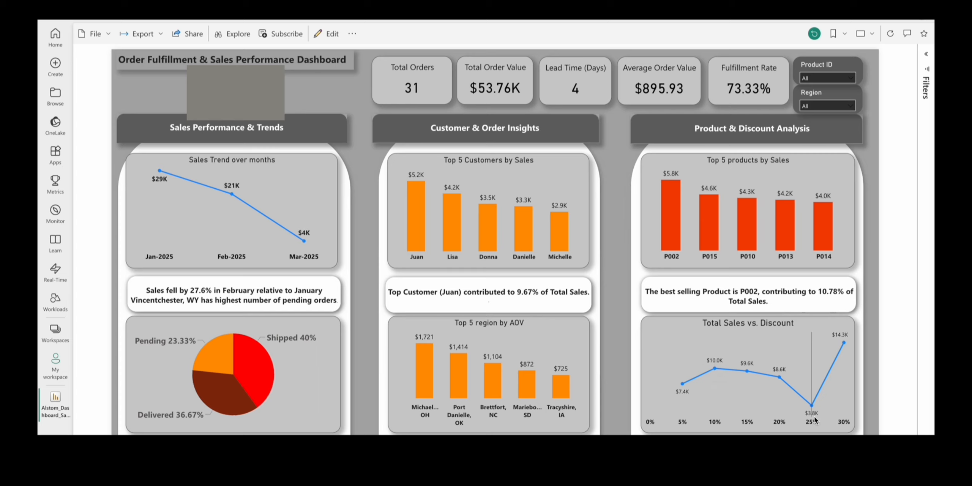
mouse_move(746, 397)
Filter the dashboard to Product ID P001, and reset the Product ID filter to all products
left_click(851, 81)
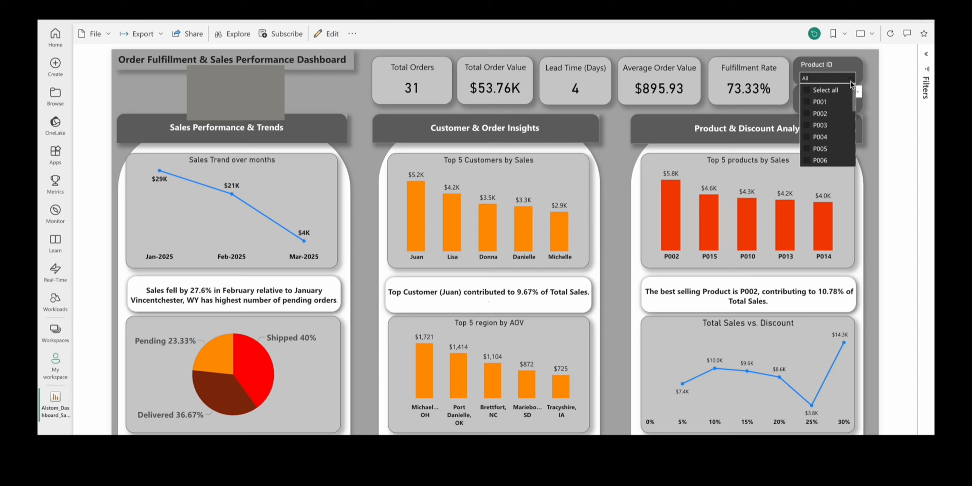
scroll(845, 125, "down", 5)
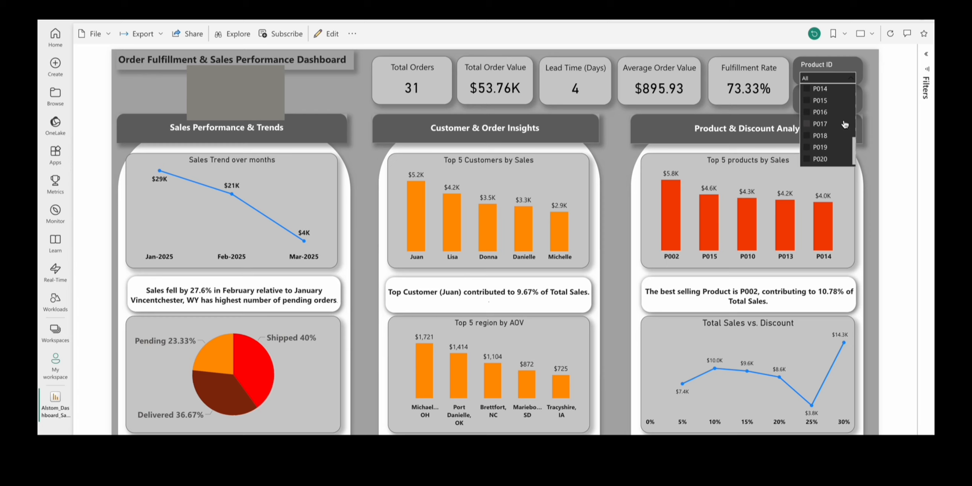
scroll(845, 124, "up", 5)
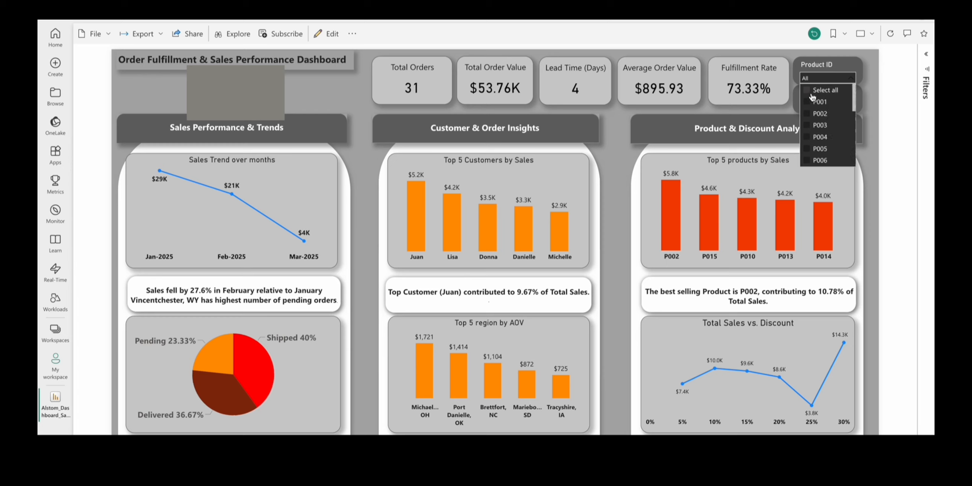
left_click(811, 103)
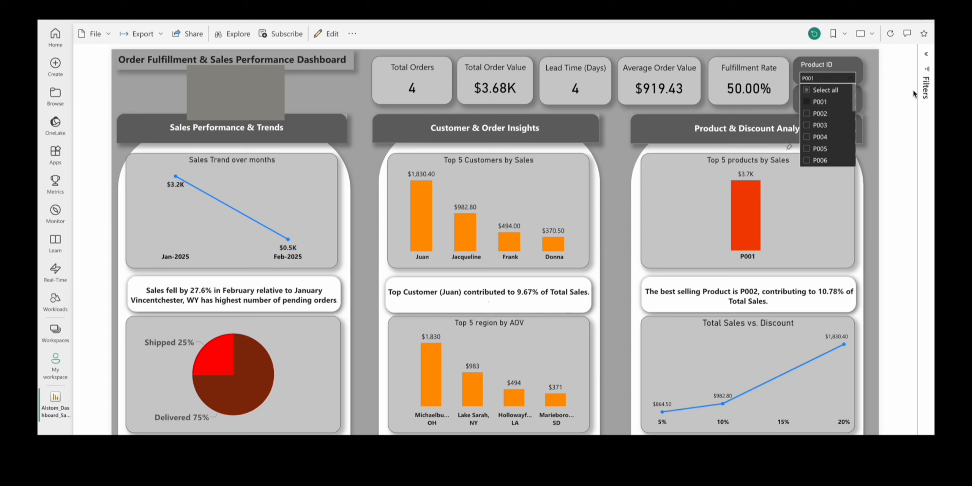
left_click(811, 91)
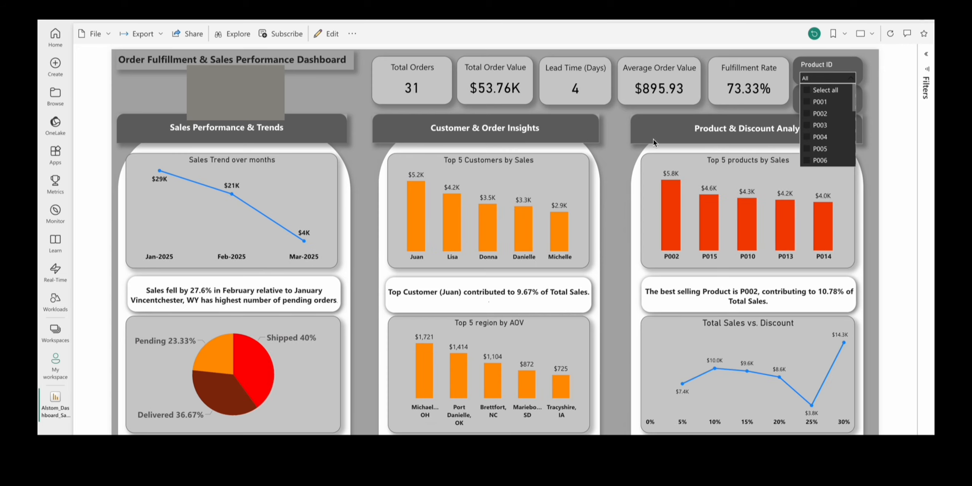